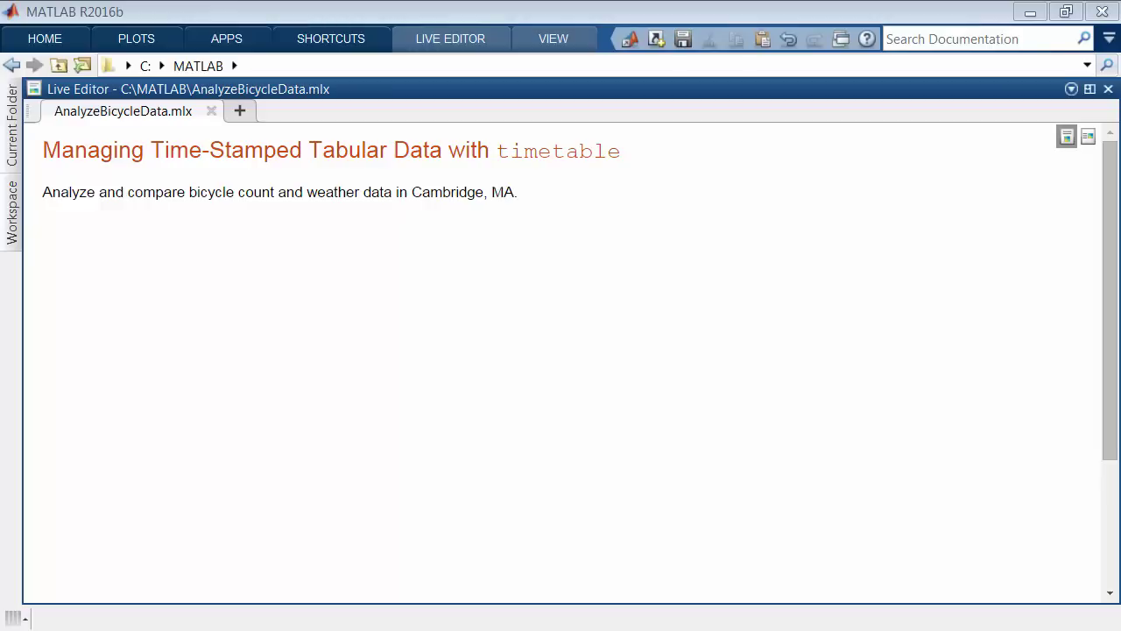
- Add a 'Load data' heading with code 'load weatherData' and 'weather', then run it
key("Return")
type("Load data")
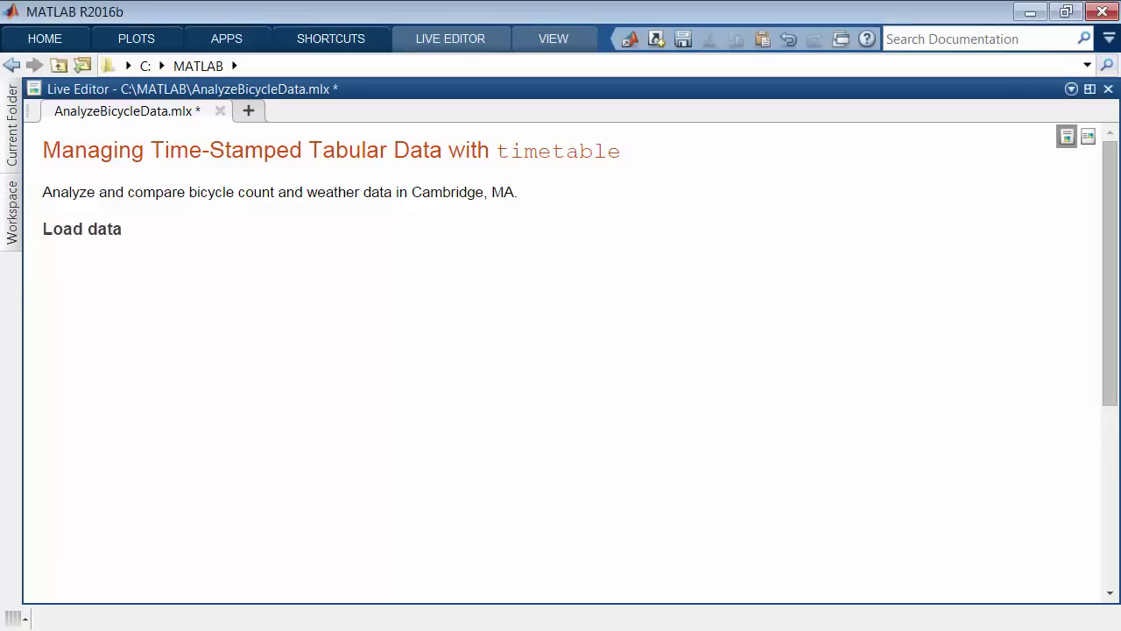
key("Return")
key("ctrl+e")
type("load weatherData")
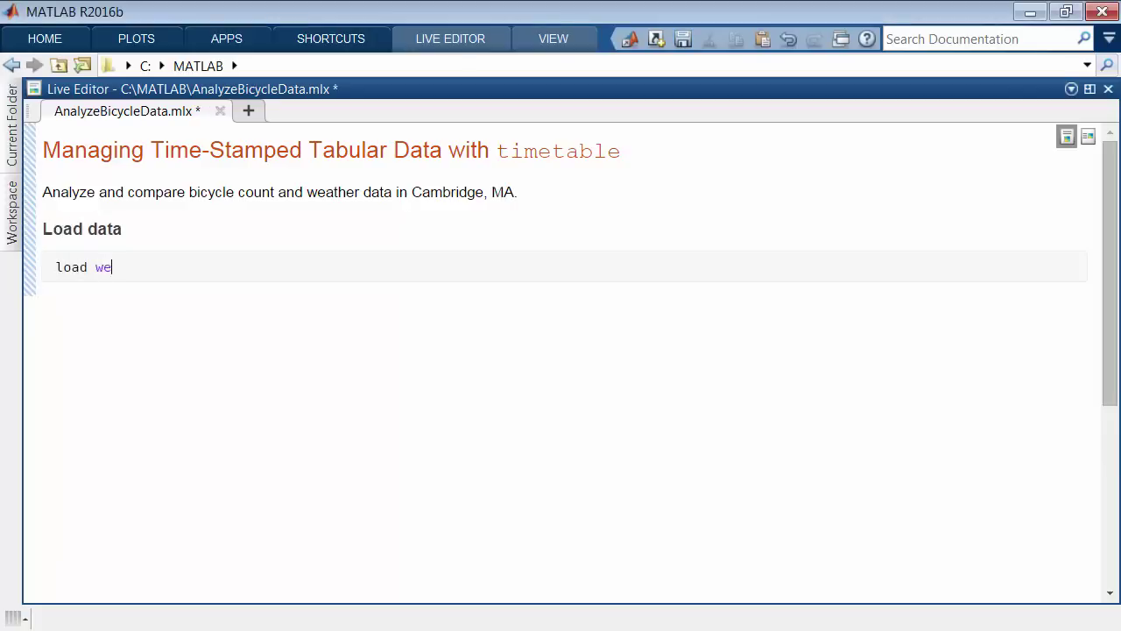
key("Return")
type("weather")
key("ctrl+Return")
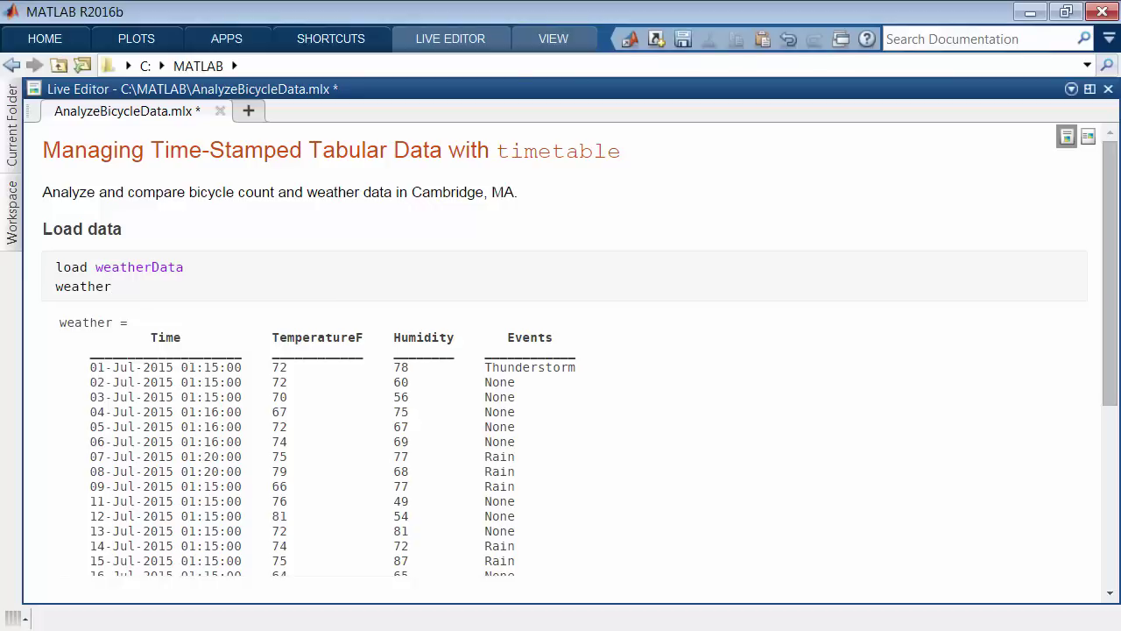
- Add a 'Create timetable' heading with weatherData = table2timetable(weather) and run it
scroll(560, 359, "down", 3)
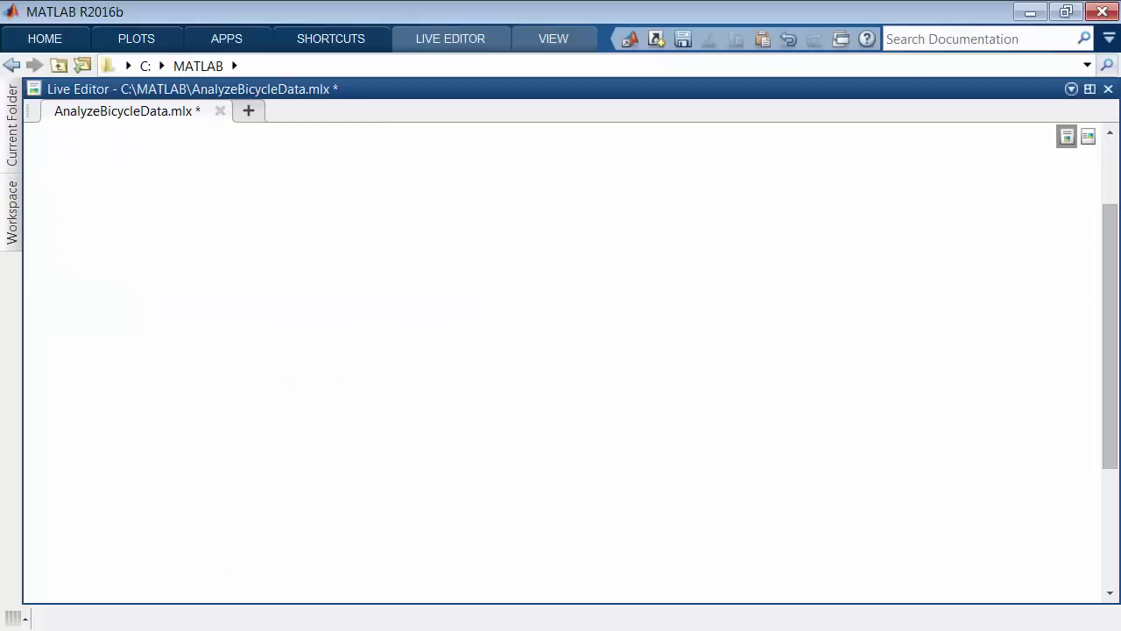
type("Create timetable")
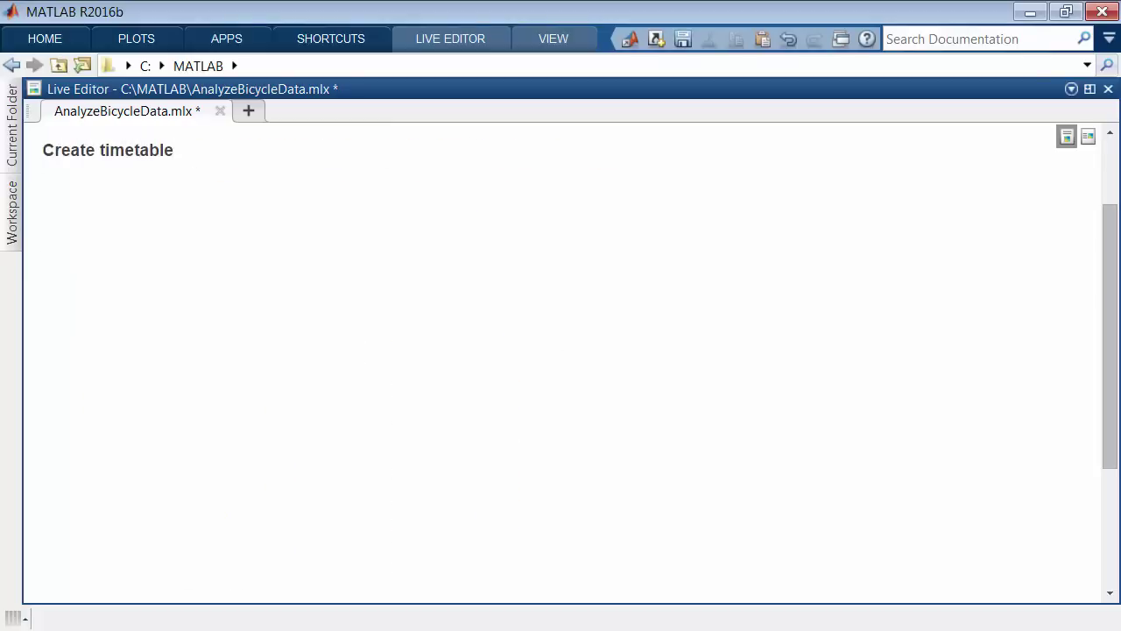
key("Return")
key("alt+Return")
type("weatherData ")
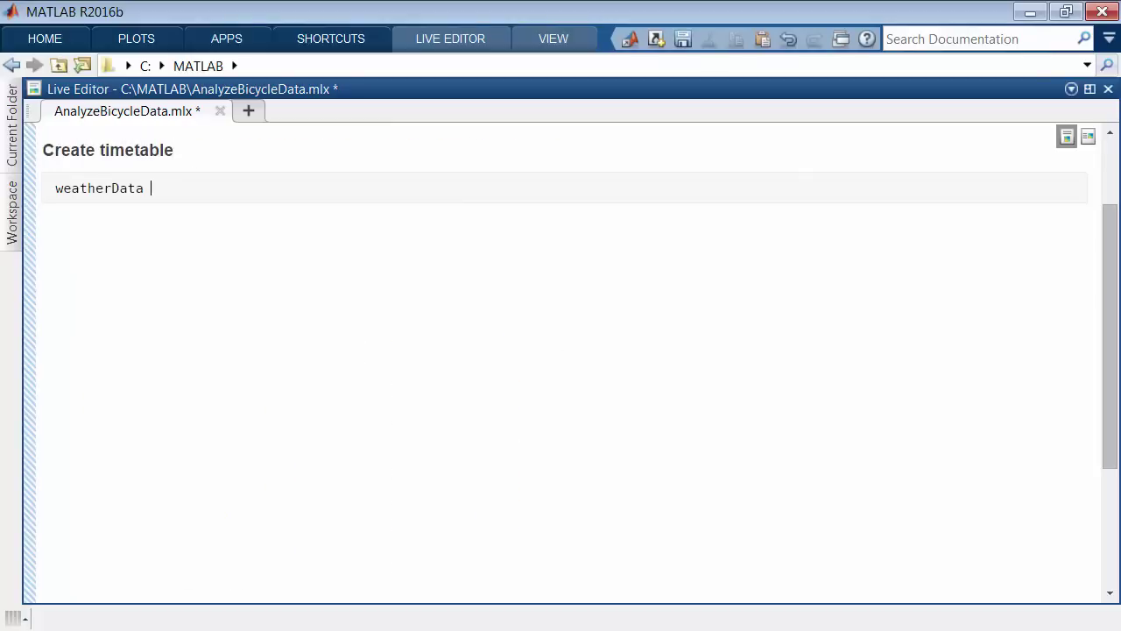
type("= table2timetable(")
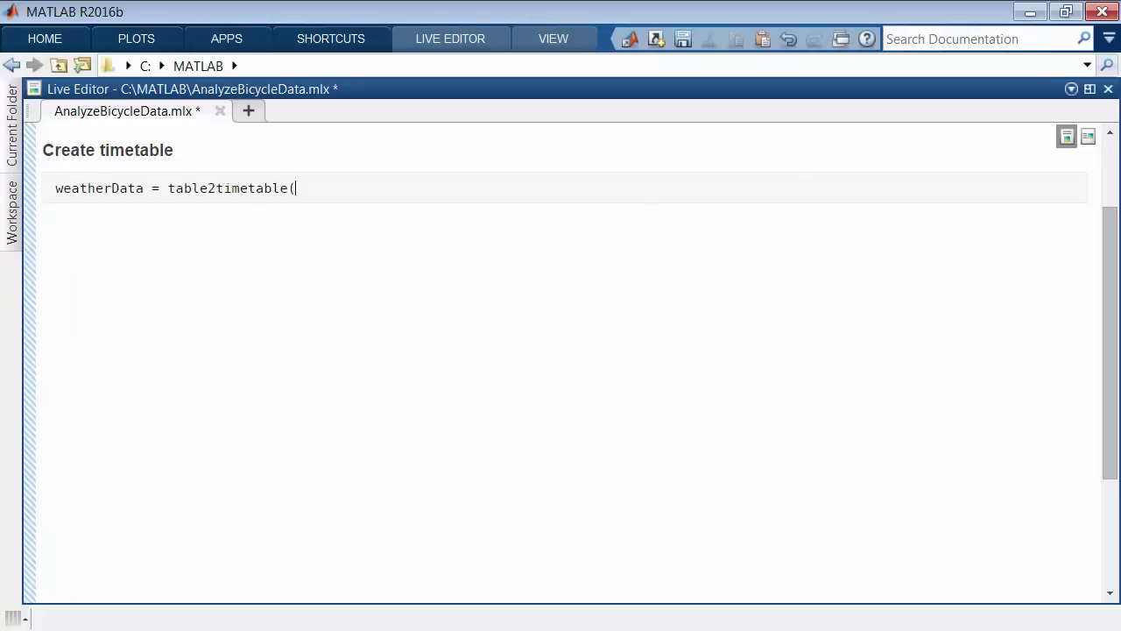
type("weather")
type(")")
key("ctrl+Return")
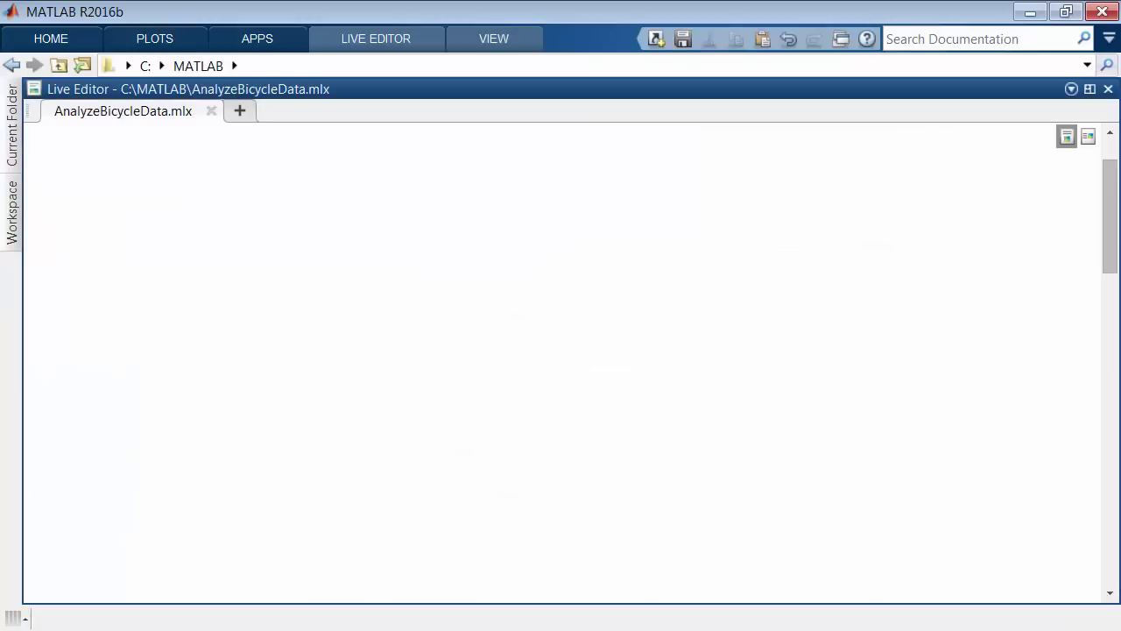
- Under 'Access times and variables', run weatherData(1:5,1) and weatherData(1:5,{'TemperatureF','Events'})
type("Acc")
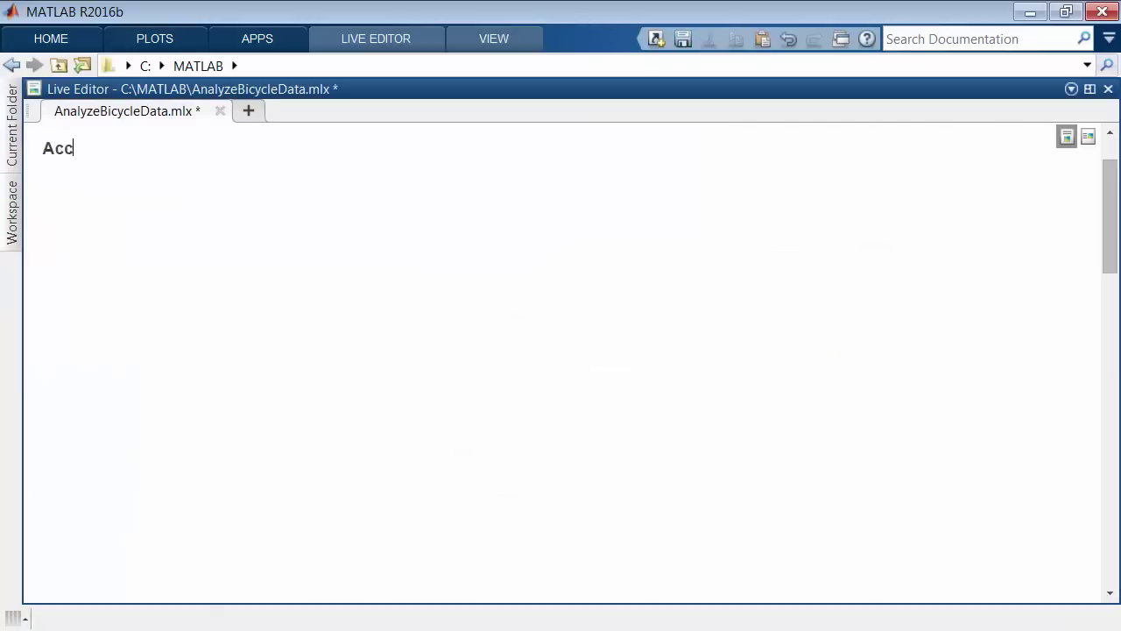
type("ess times and variables")
key("Return")
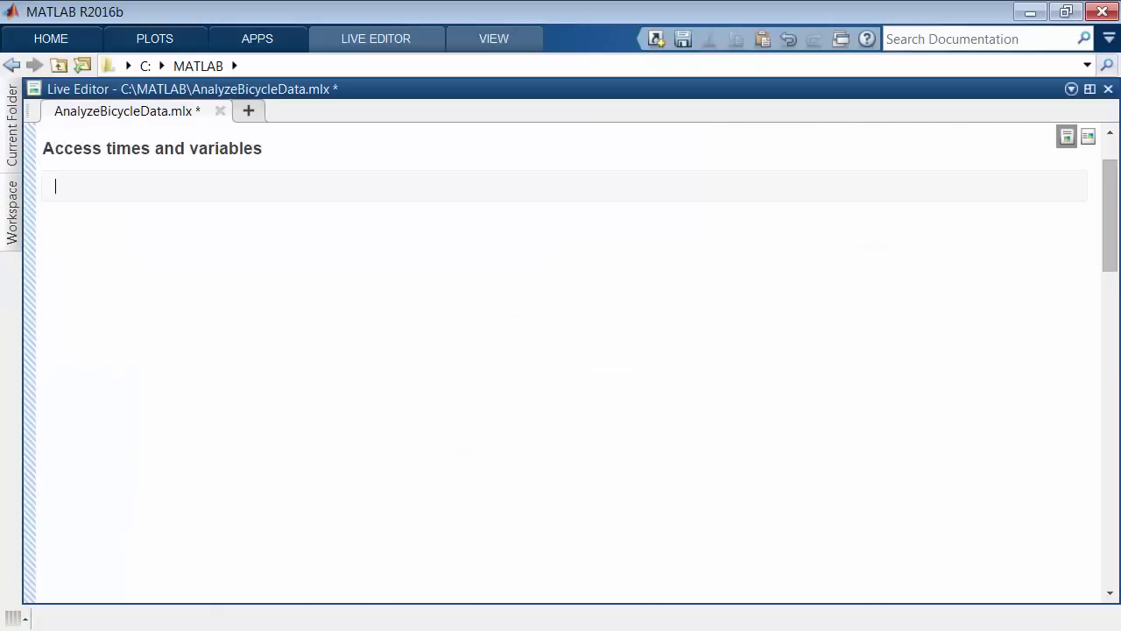
type("weatherData(1:5,1)")
key("ctrl+Return")
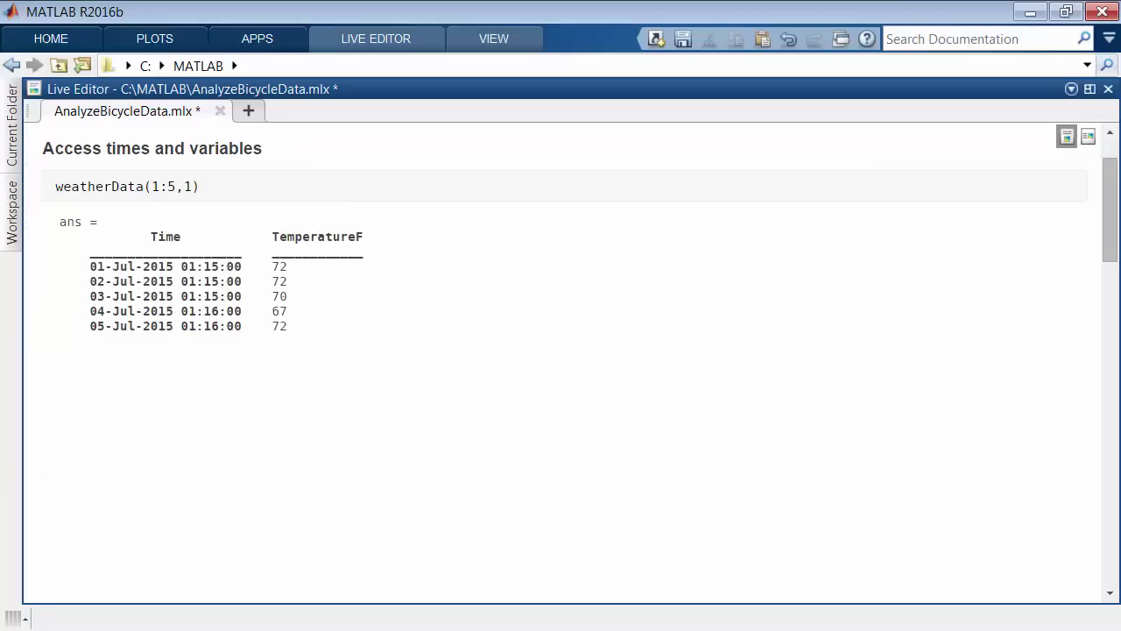
key("Return")
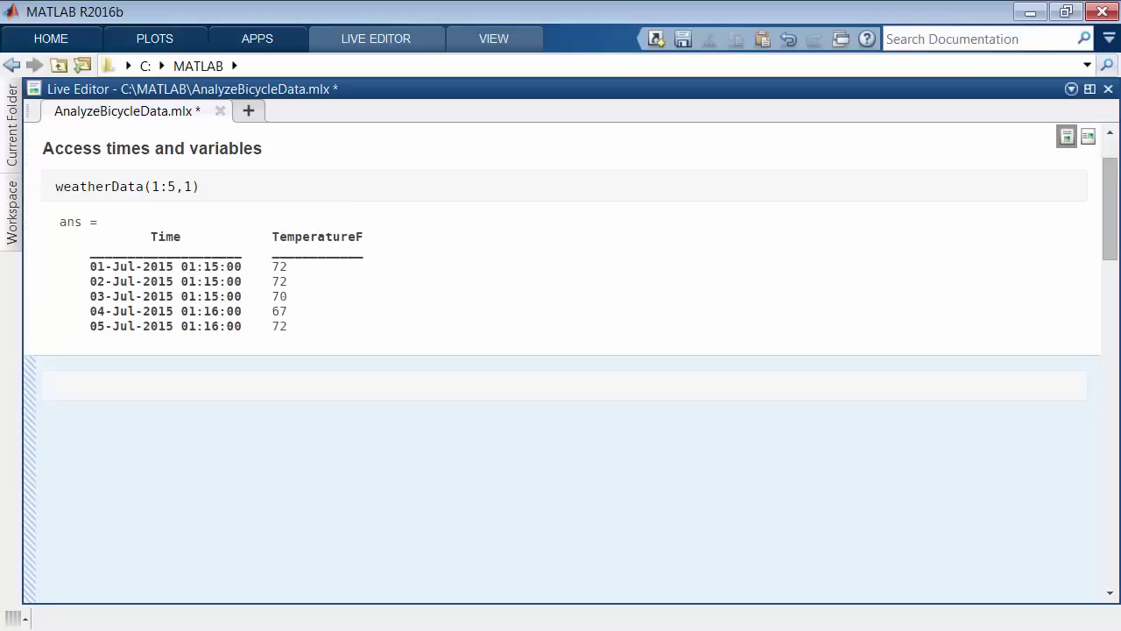
type("weatherData(1:5,{'TemperatureF','Events'})")
key("ctrl+Return")
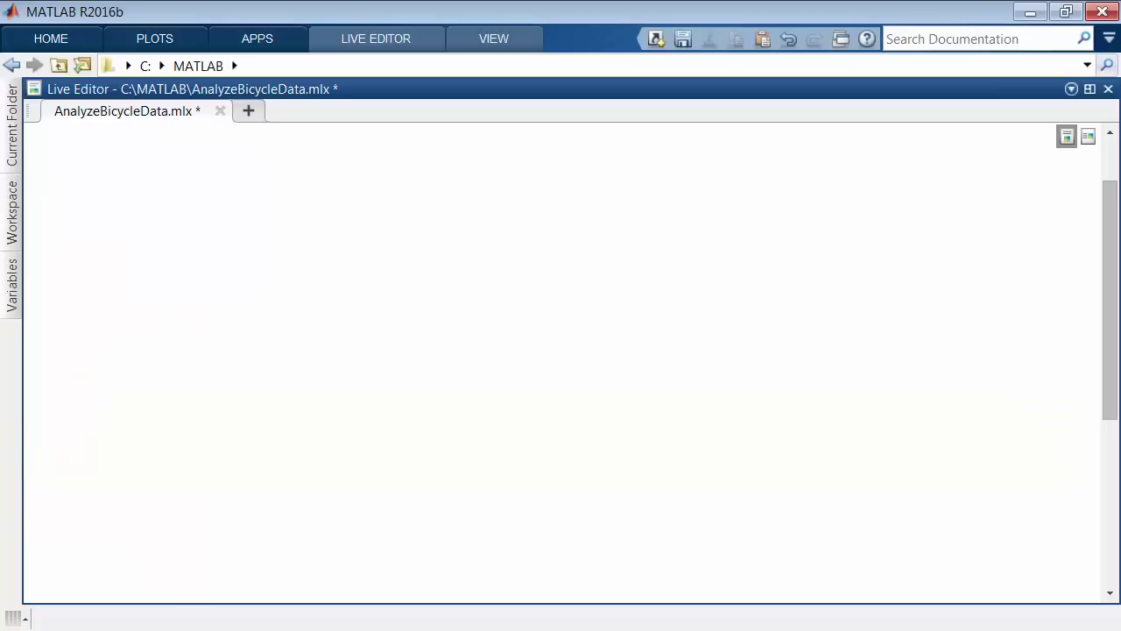
- Under 'Select data by date and time', select rows for two July dates and a July 1–15 timerange
type("Select data by dat")
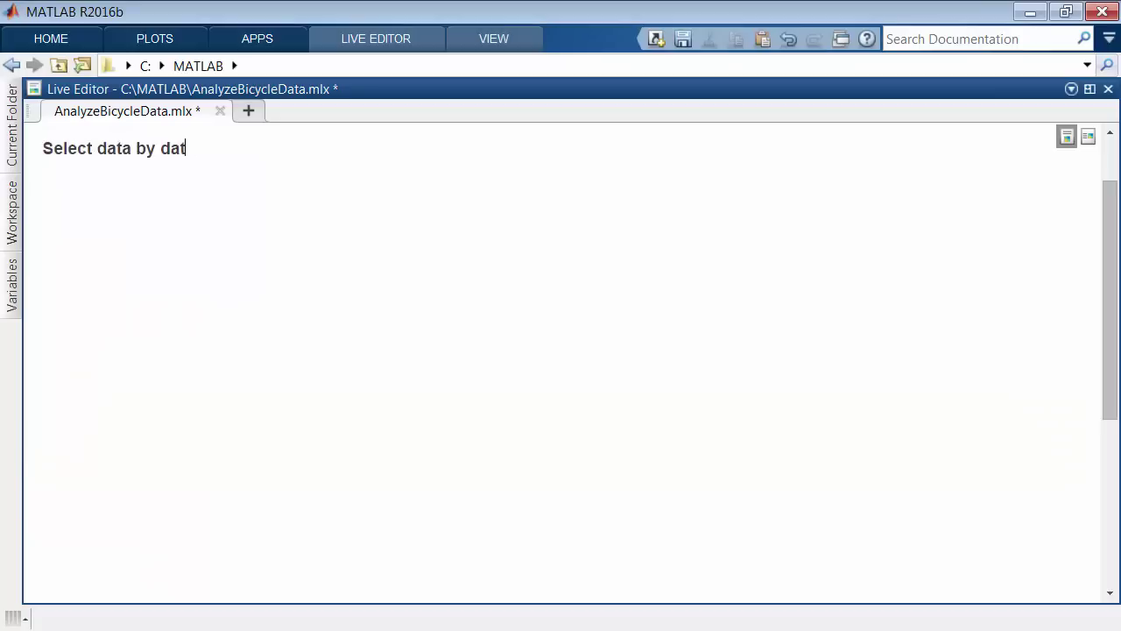
type("e and time")
key("Return")
key("alt+Return")
type("weather")
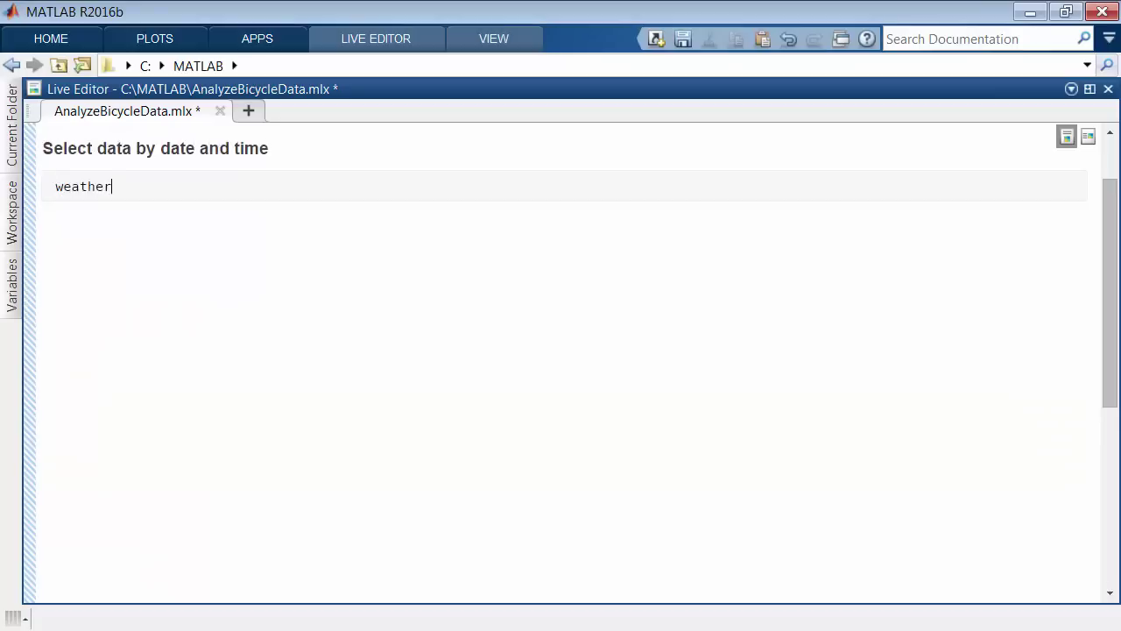
type("Data({'2015-07-01 01:15:00','2015-07-02 01:15:00'},:)")
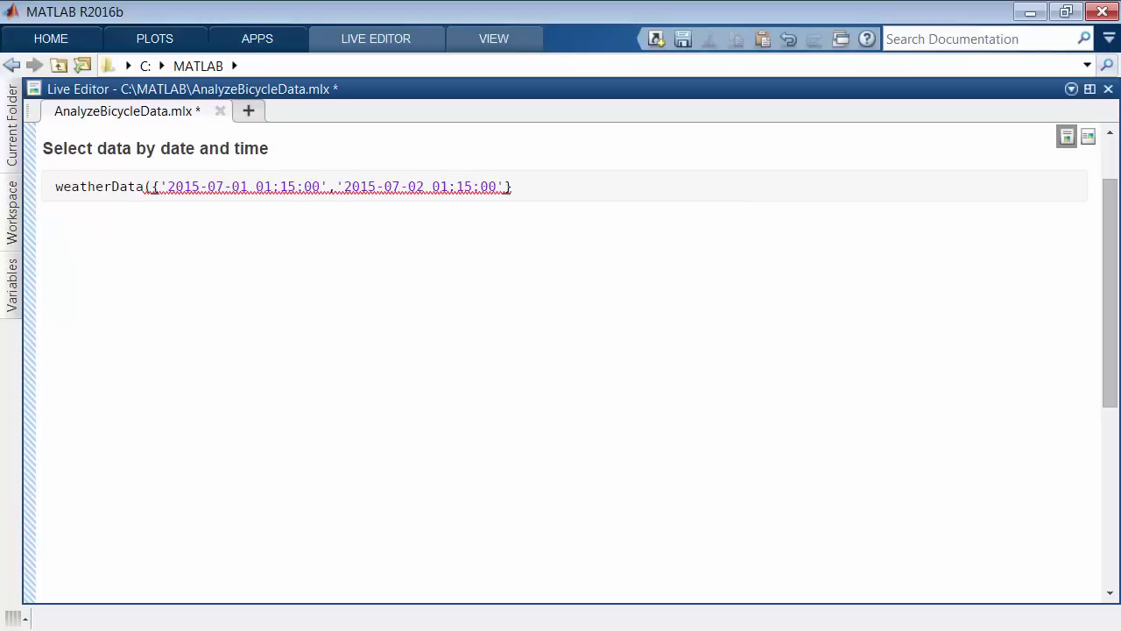
key("ctrl+Return")
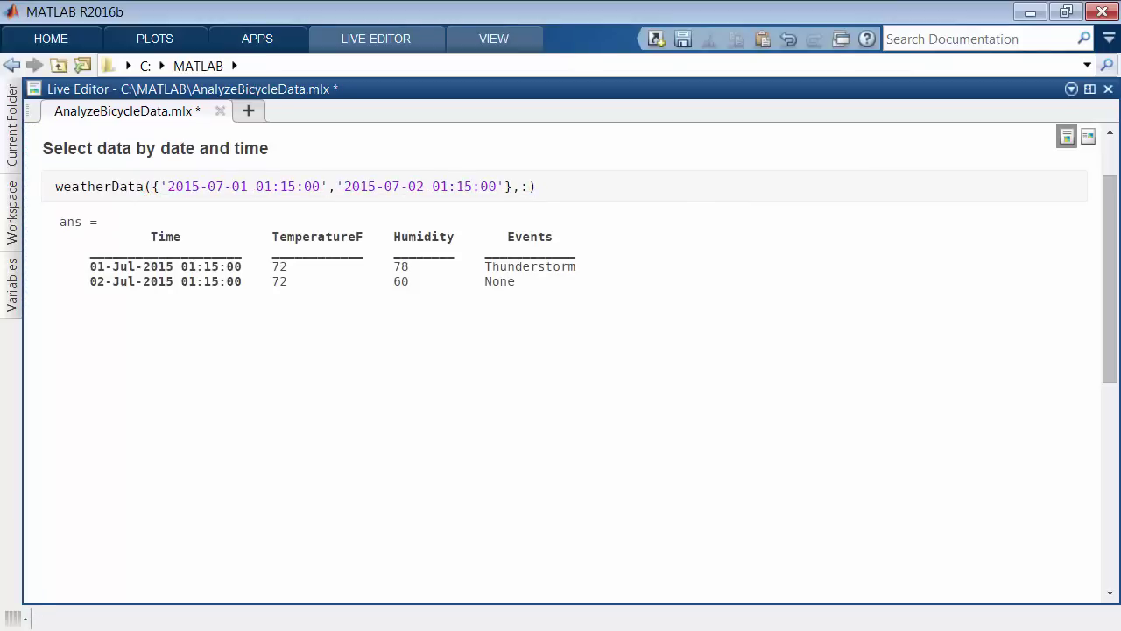
key("ctrl+alt+Return")
type("weather")
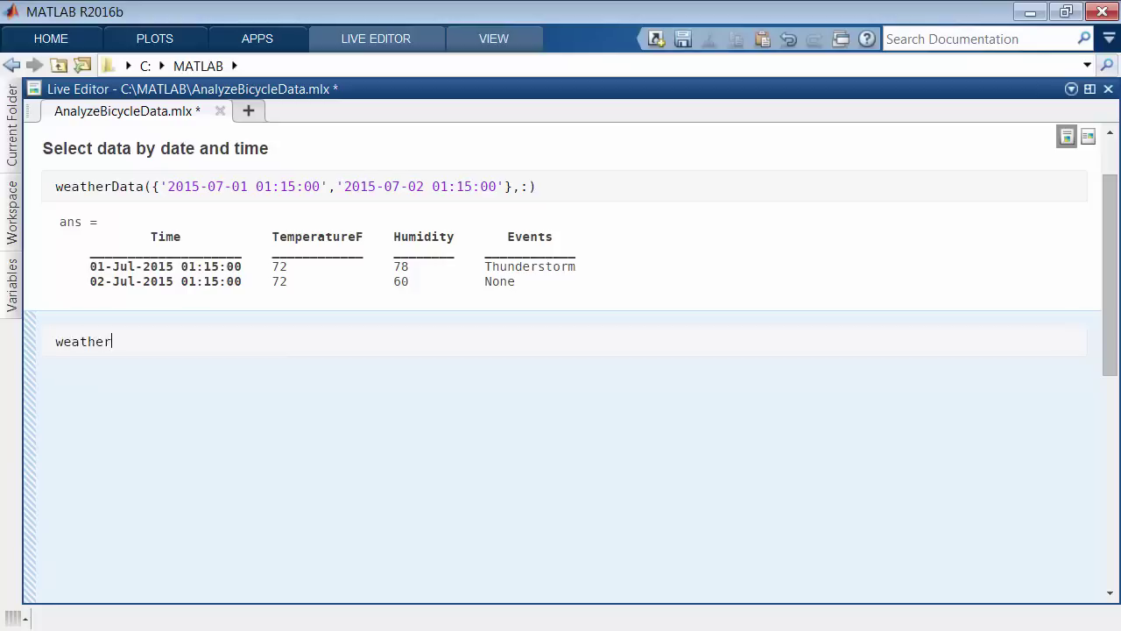
type("Data(timerange('2015-07-01 00:00:00','2015-07-15 11:00:00'),:)")
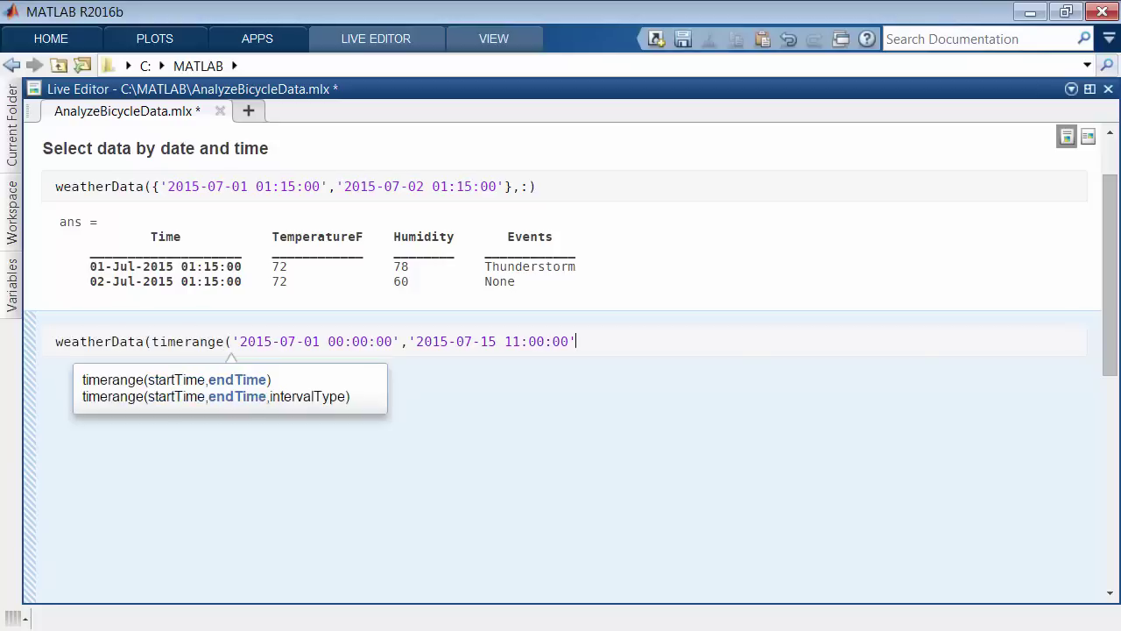
key("ctrl+Return")
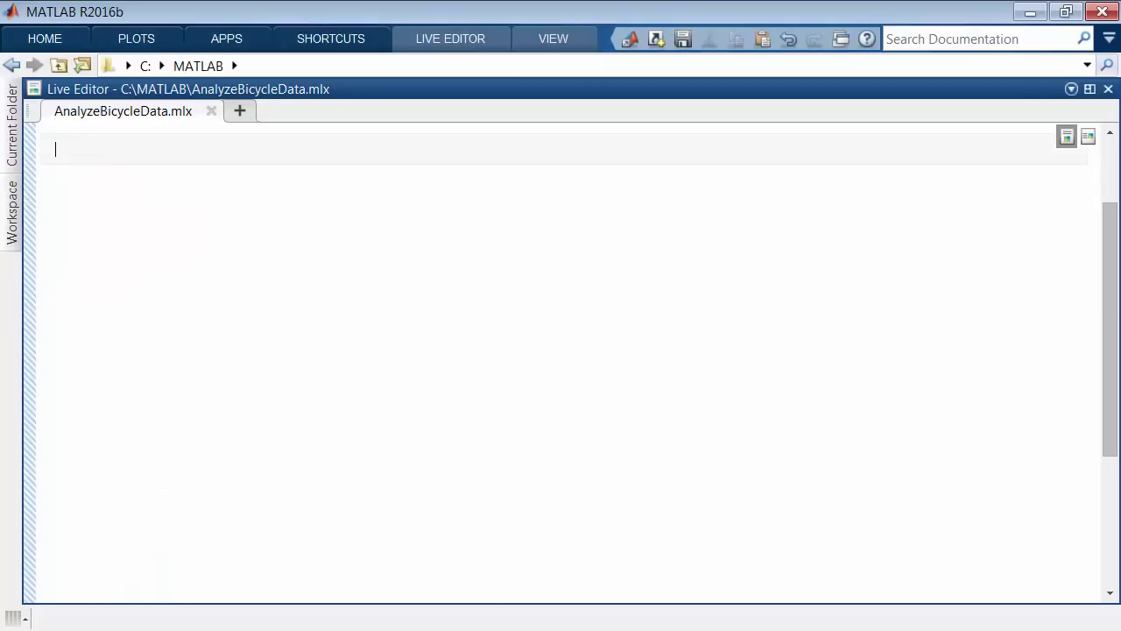
- Plot TemperatureF against Time and set xlim to the min and max of weatherData.Time
type("plot(weatherData.Time,weat")
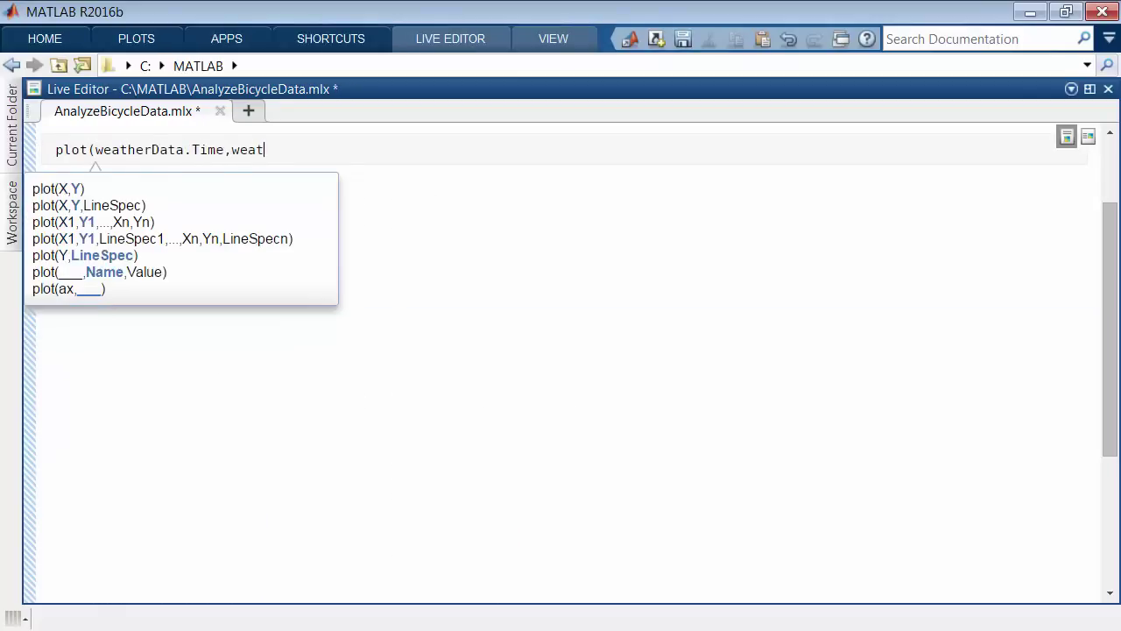
type("herData.TemperatureF)")
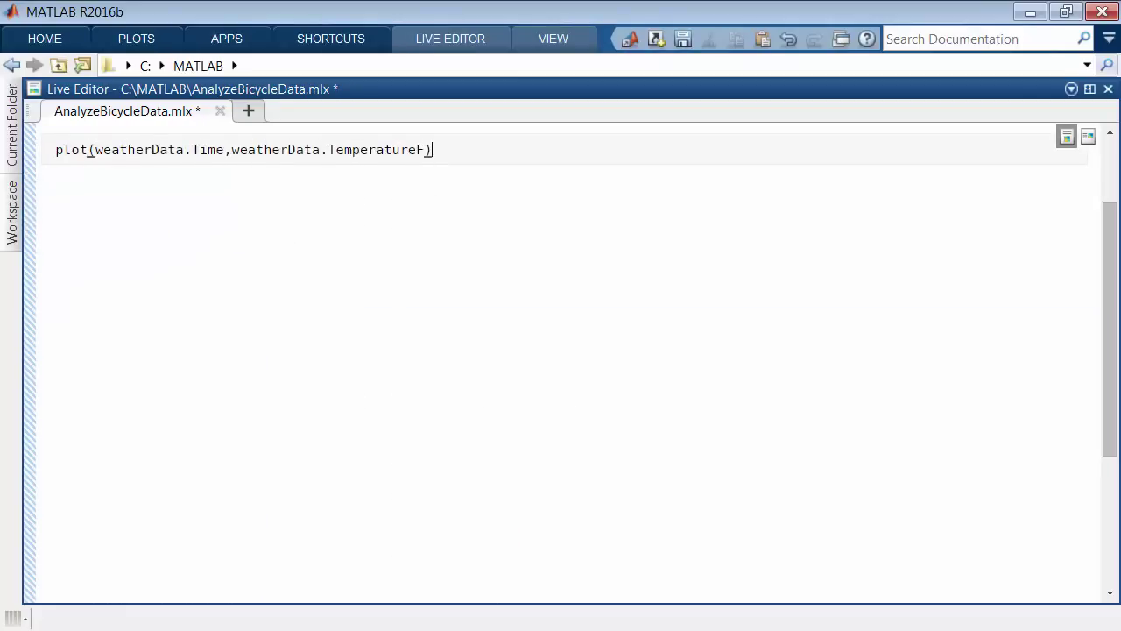
key("Return")
type("xlim([min(weather")
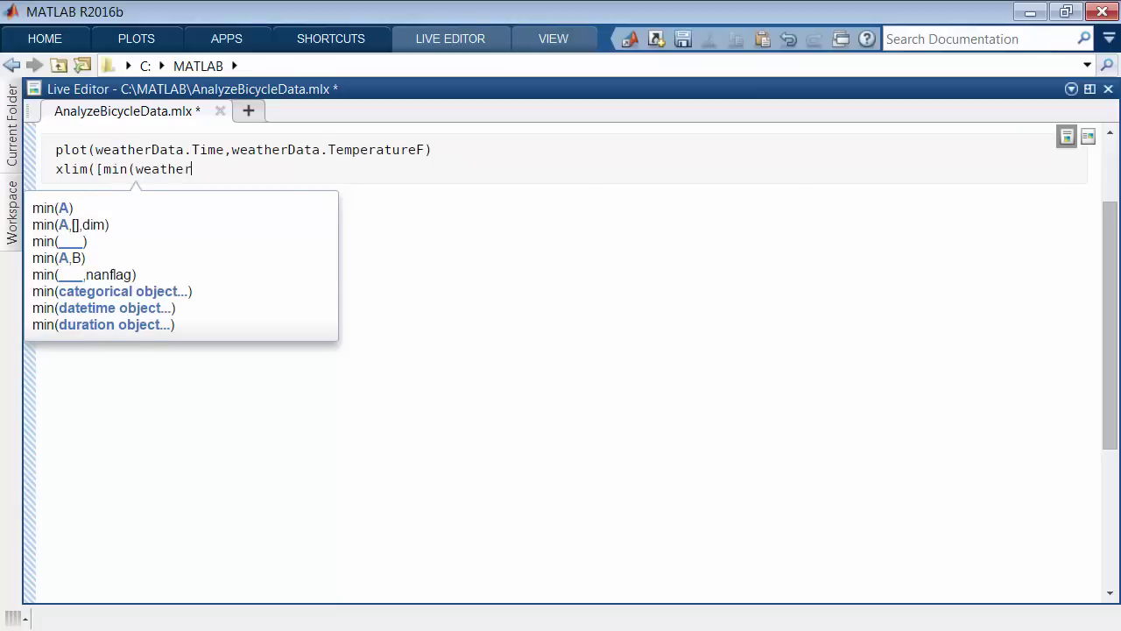
type("Data.Time) max(weatherDa")
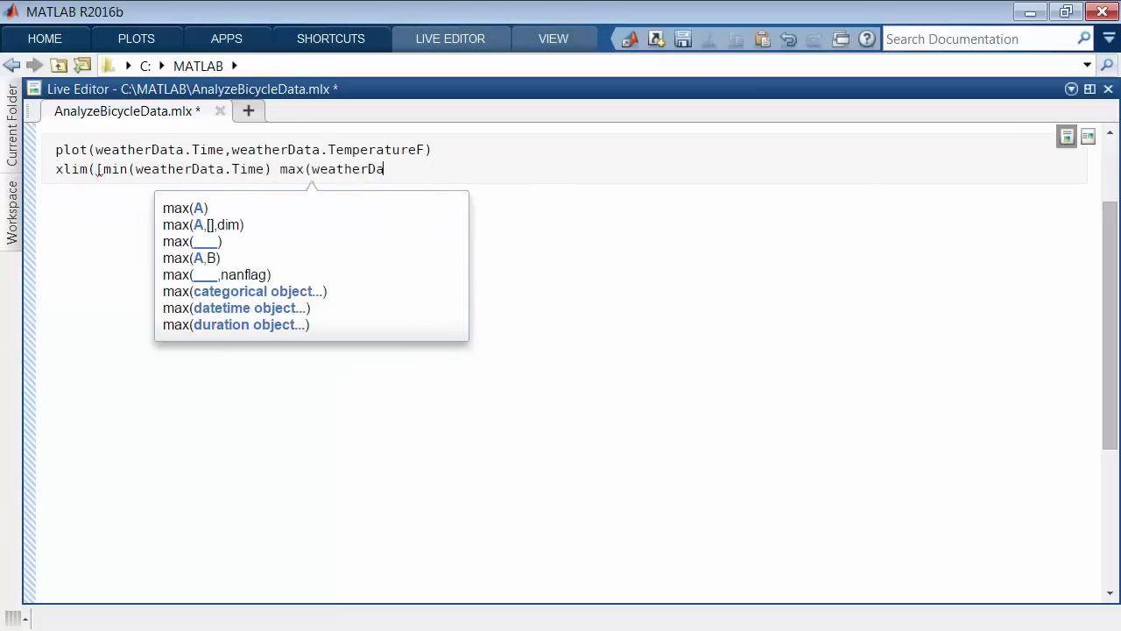
type("ta.Time)])")
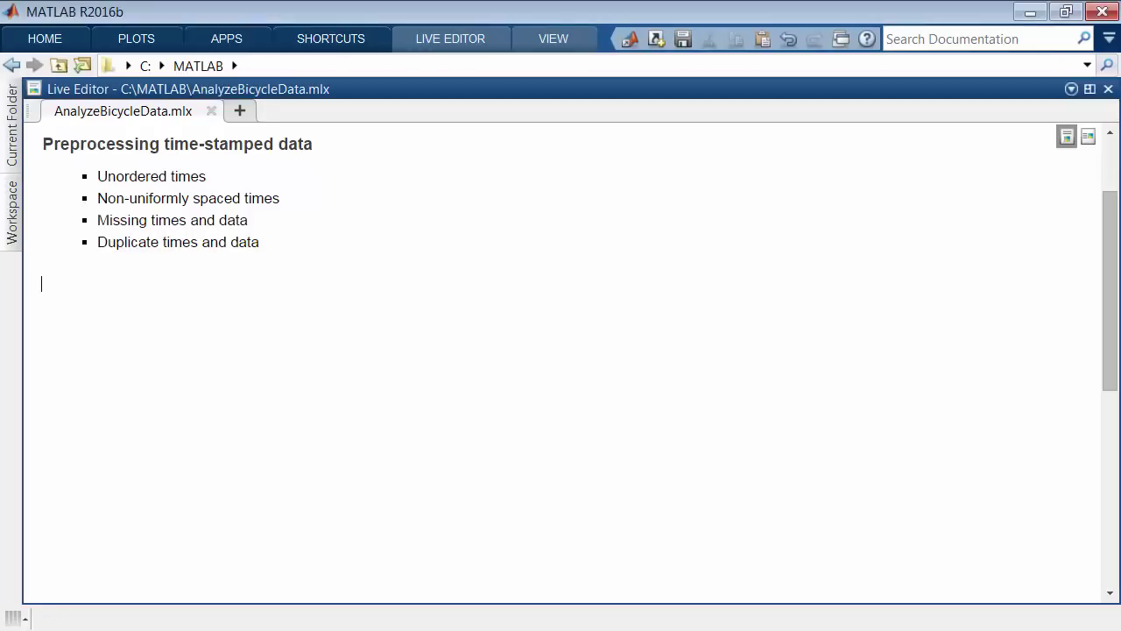
- Sort weatherData by time with weatherData = sortrows(weatherData) and run it
key("alt+Return")
type("weatherData = sortrows(we")
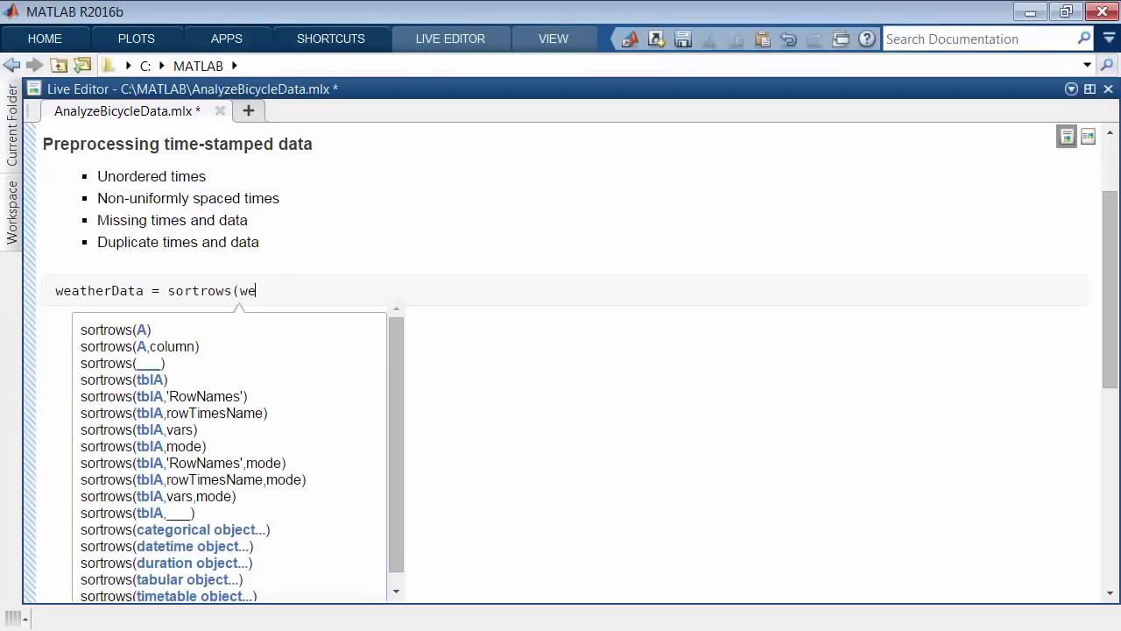
type("atherData)")
key("ctrl+Return")
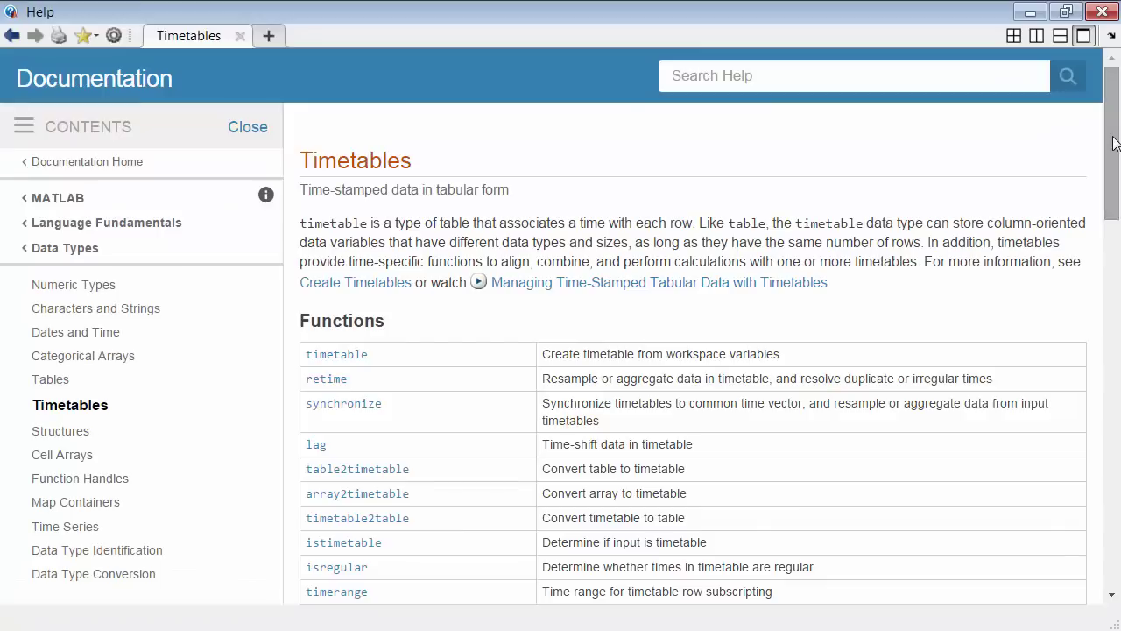
- Scroll the Timetables help page down to its Functions table
scroll(692, 368, "down", 2)
scroll(692, 367, "down", 1)
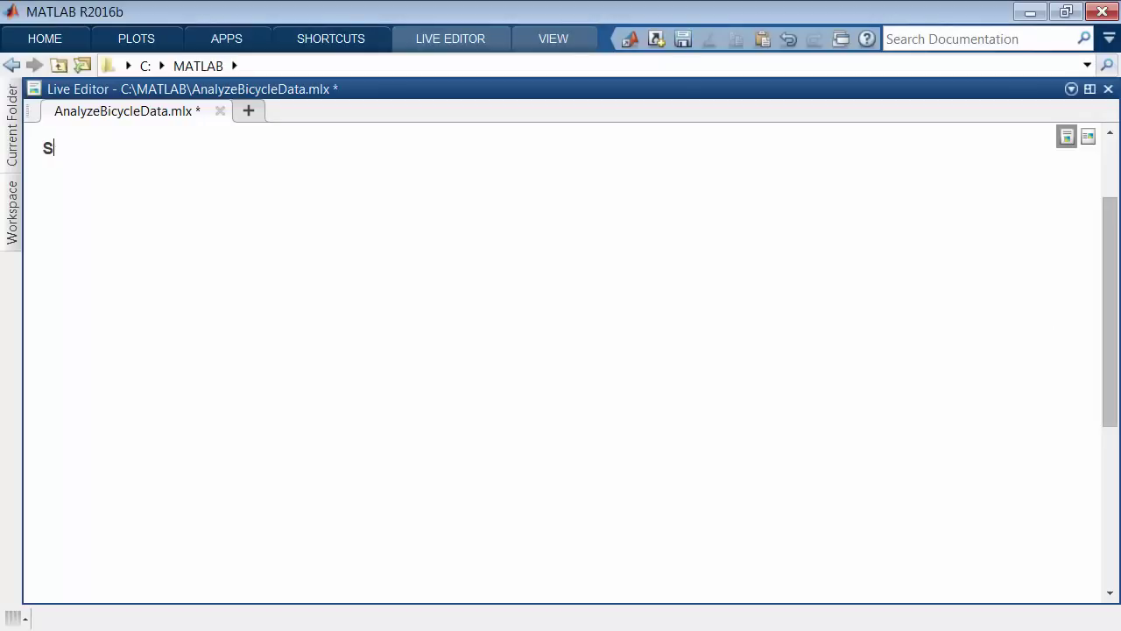
- Add a 'Synchronize bicycle count and weather data' section loading bikeData, then view it in Variables
type("ynchronize bicycle count and weather data")
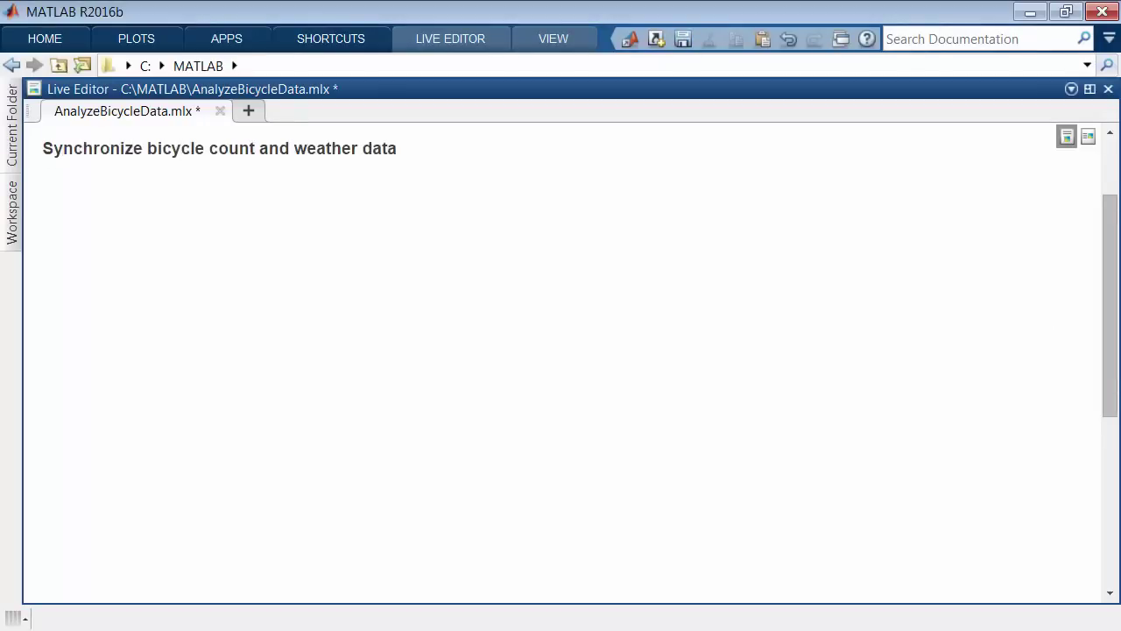
key("ctrl+e")
type("load bicycleCountDat")
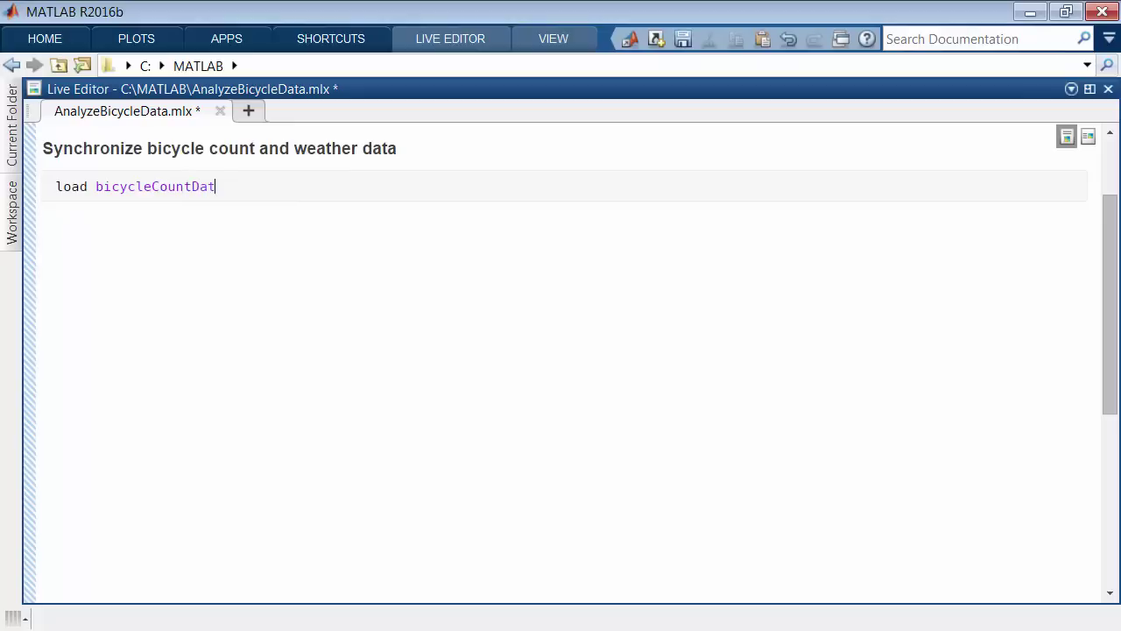
type("a")
key("Return")
type("bikeData")
key("ctrl+Return")
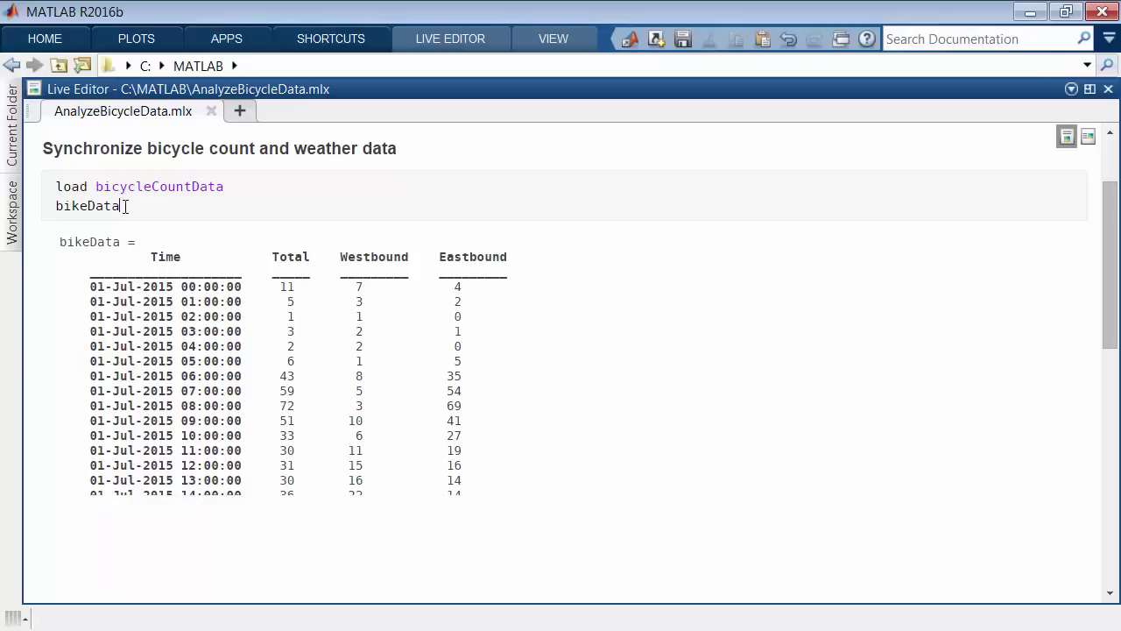
left_click(12, 215)
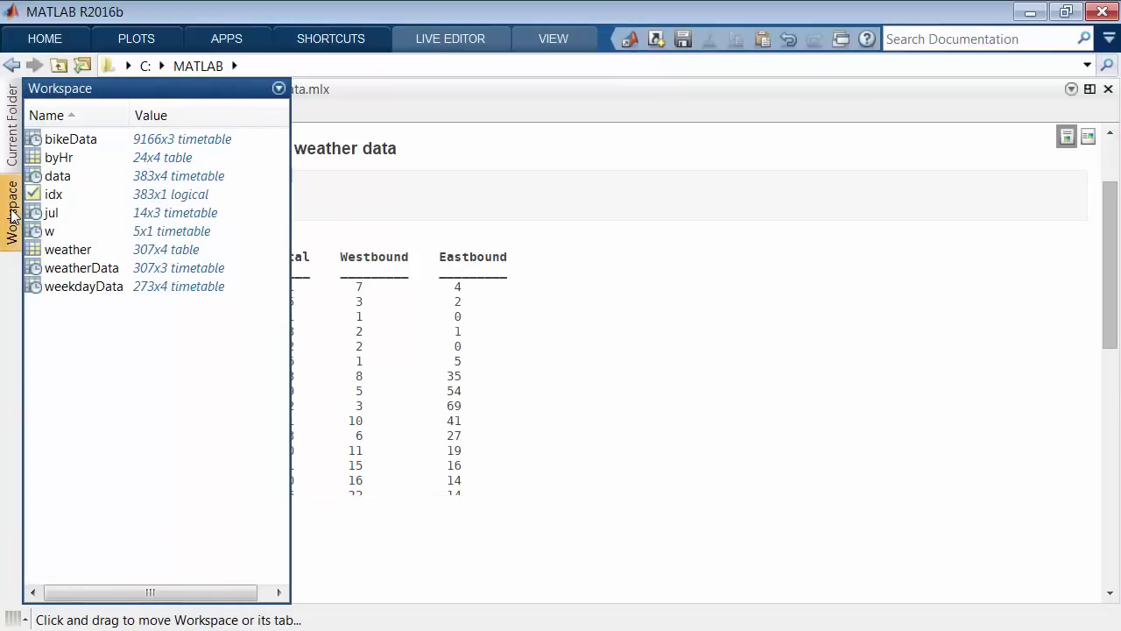
double_click(42, 140)
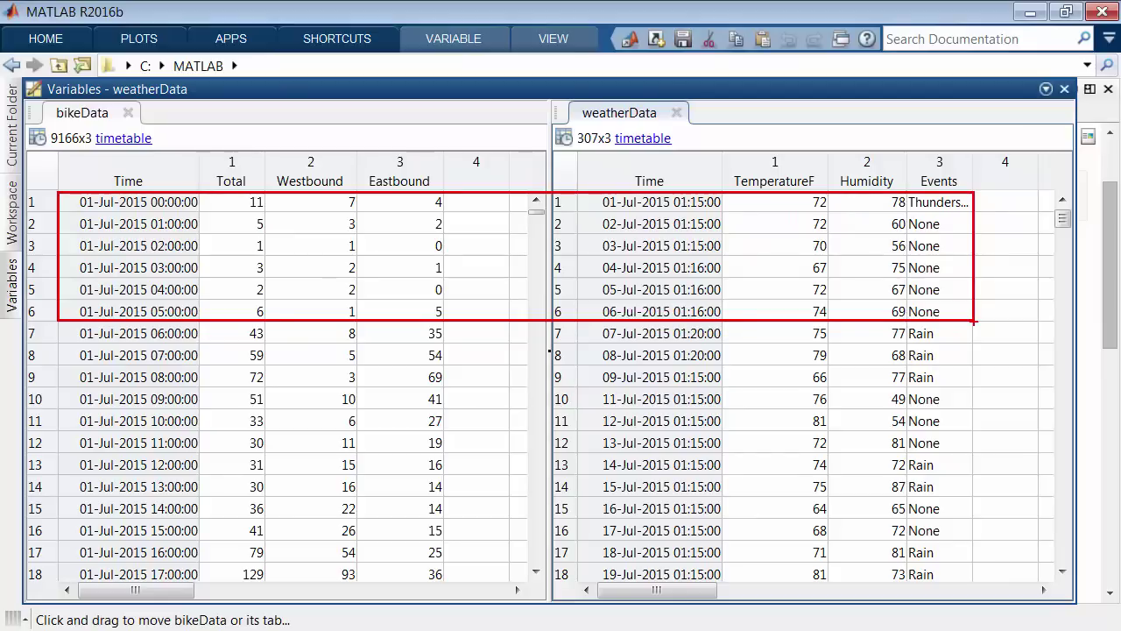
- Synchronize bikeData with daily-summed TemperatureF into data, then run bikeWeatherPlot
type("data ")
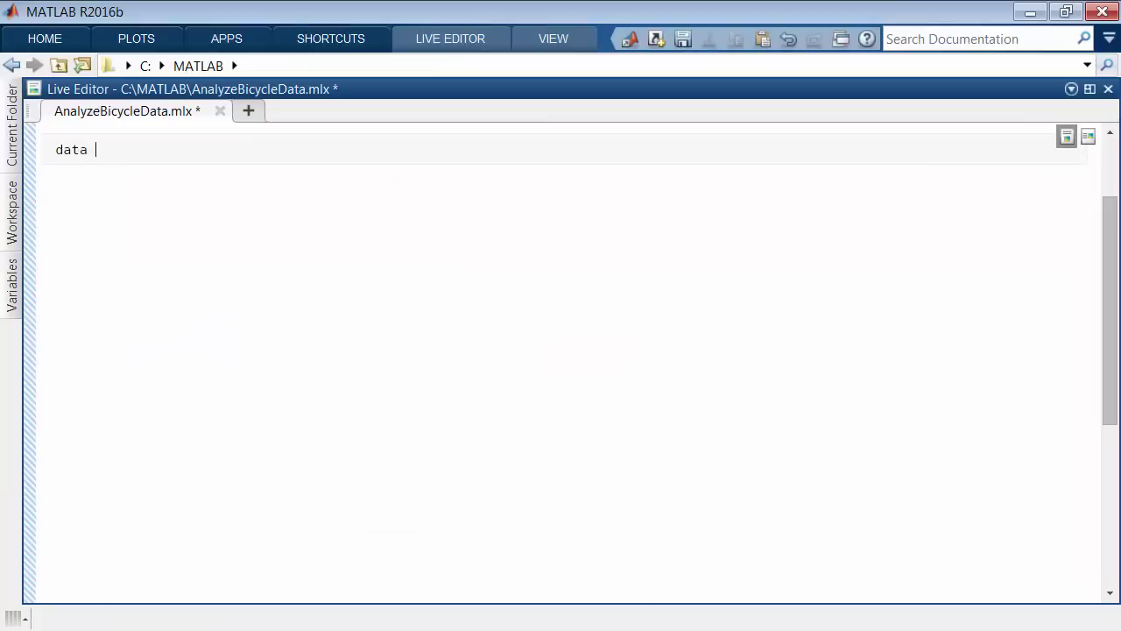
type("= synchronize(bikeData,weatherData(:,")
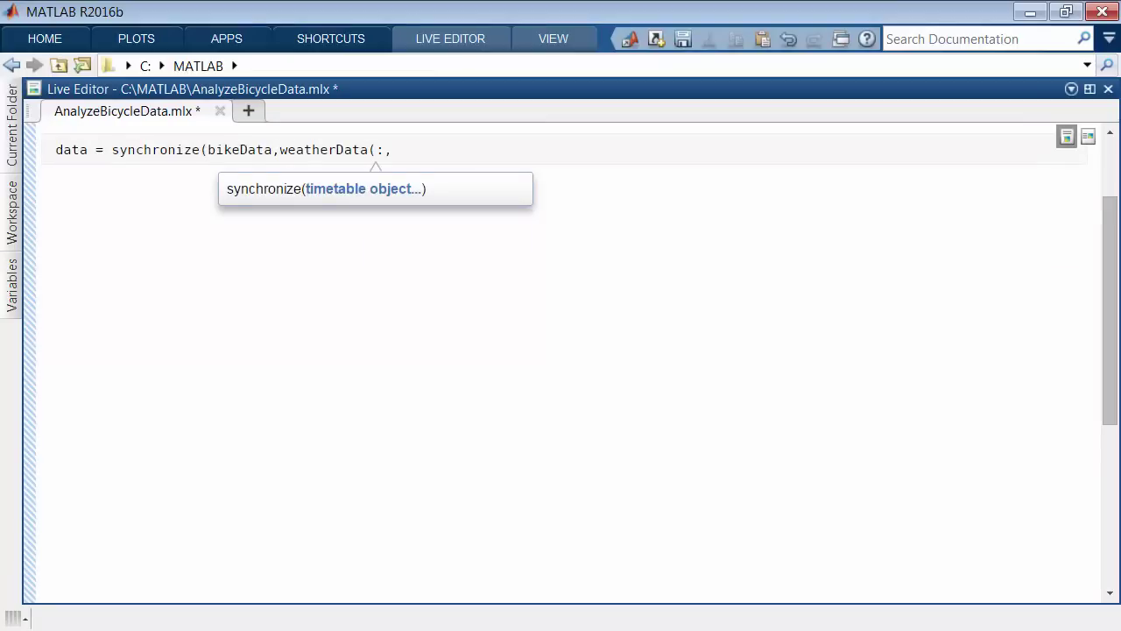
type("'TemperatureF'),'daily','sum')")
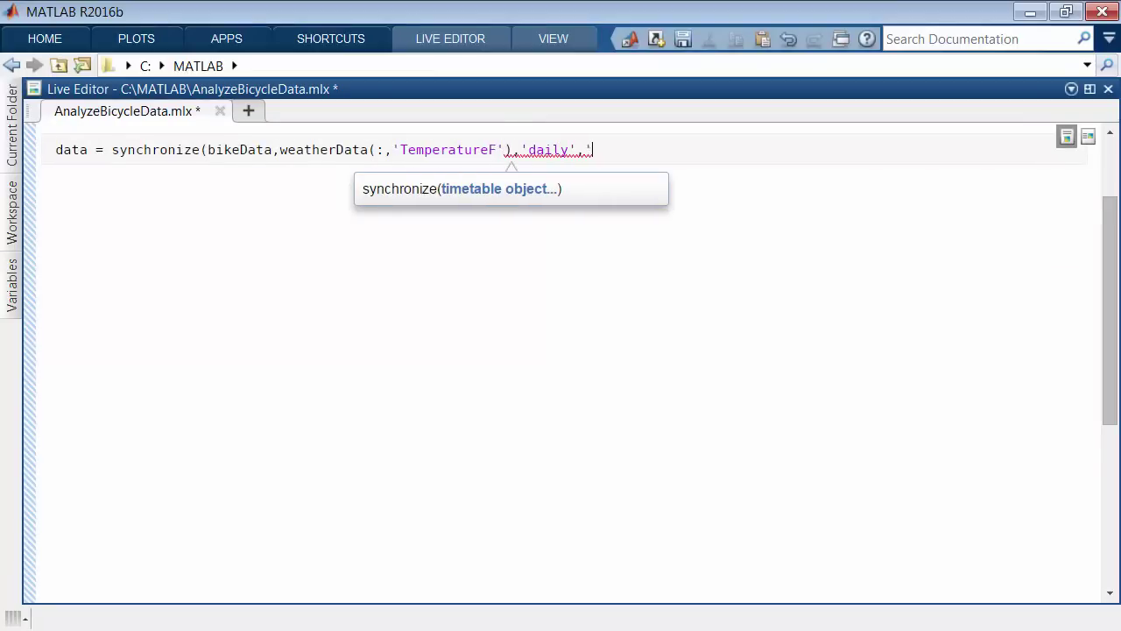
key("ctrl+Return")
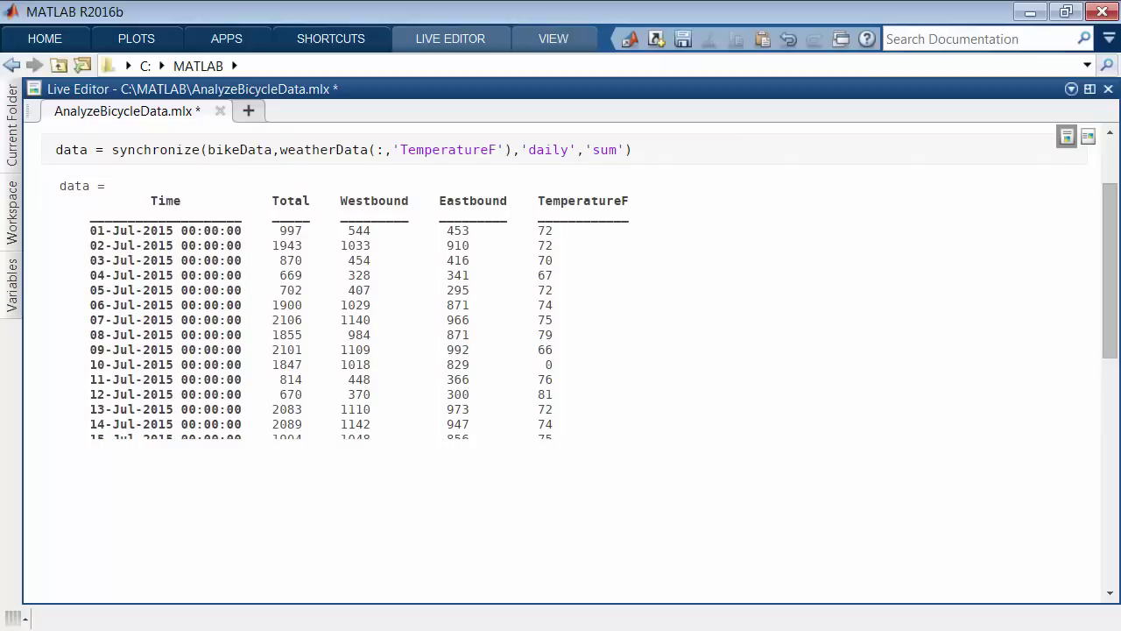
key("ctrl+a")
type("bikeWeatherPlot")
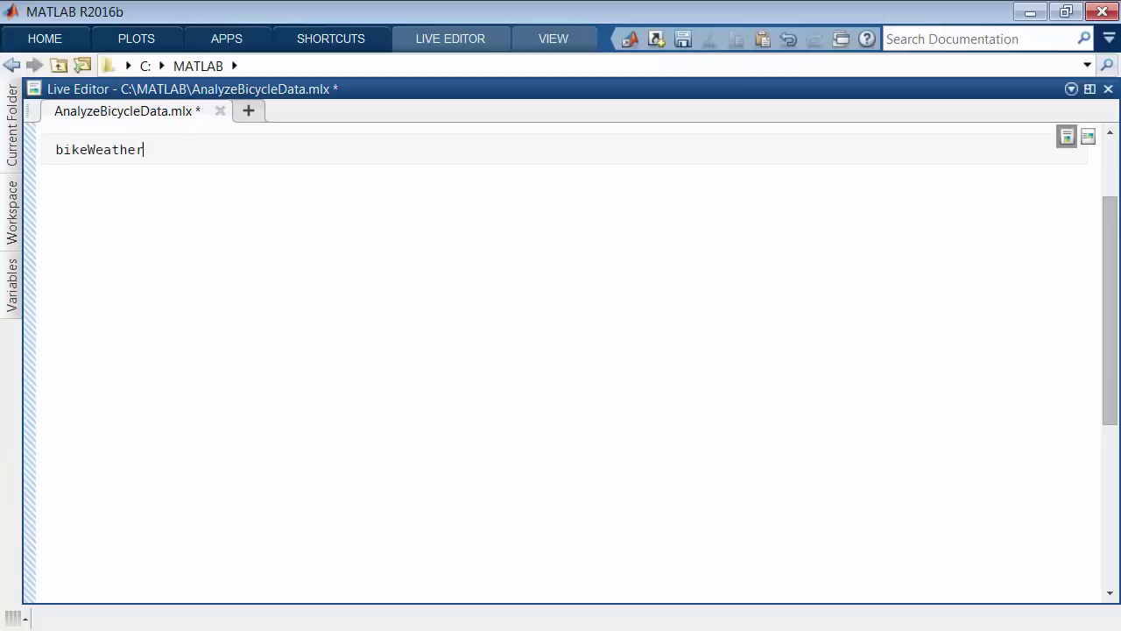
key("ctrl+Return")
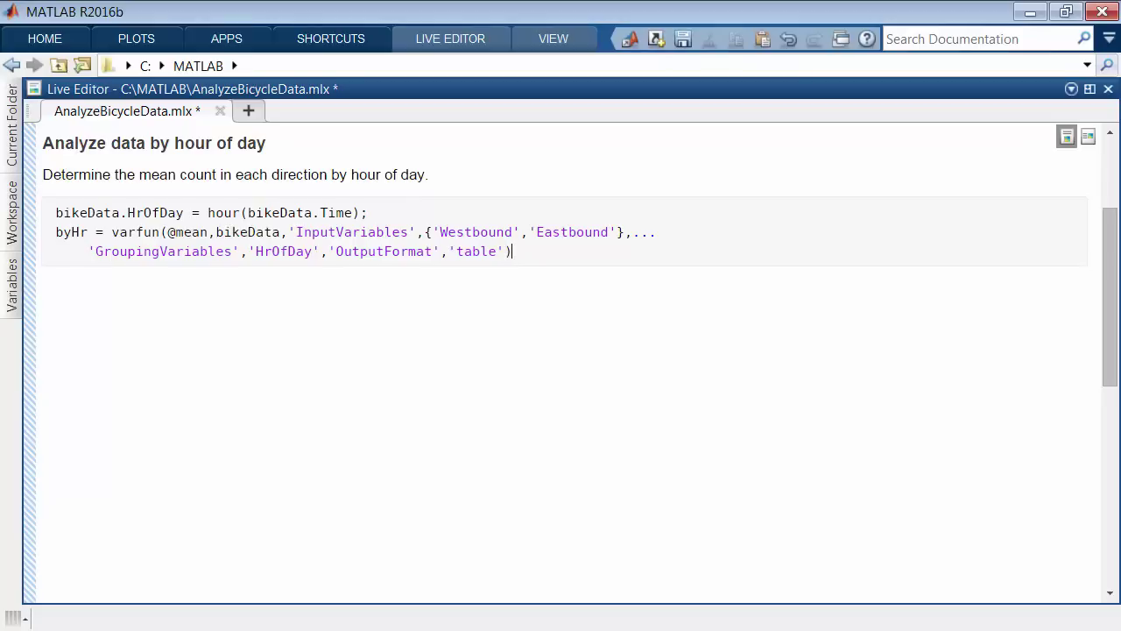
key("ctrl+Return")
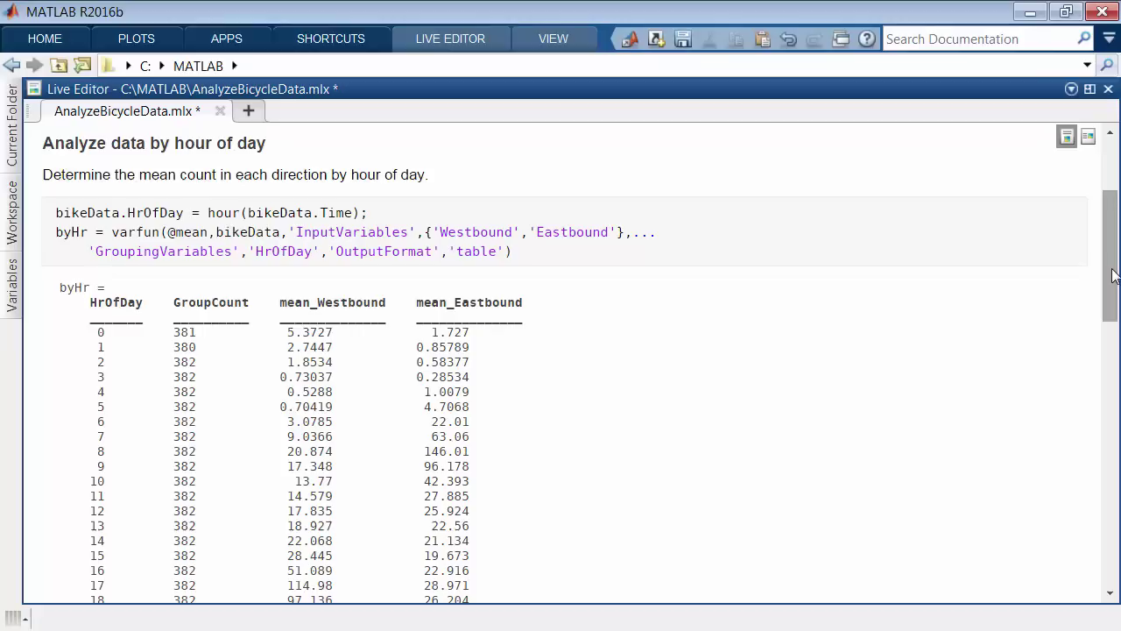
scroll(1114, 276, "down", 10)
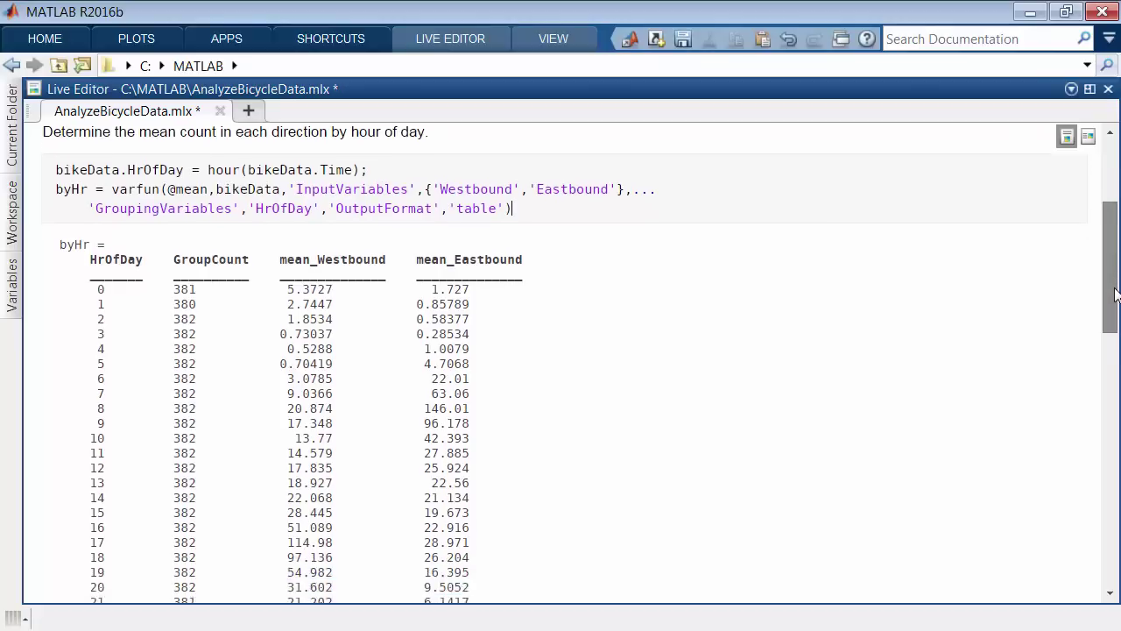
- Run the bar, legend and title lines and scroll down to view the hourly chart
key("ctrl+Return")
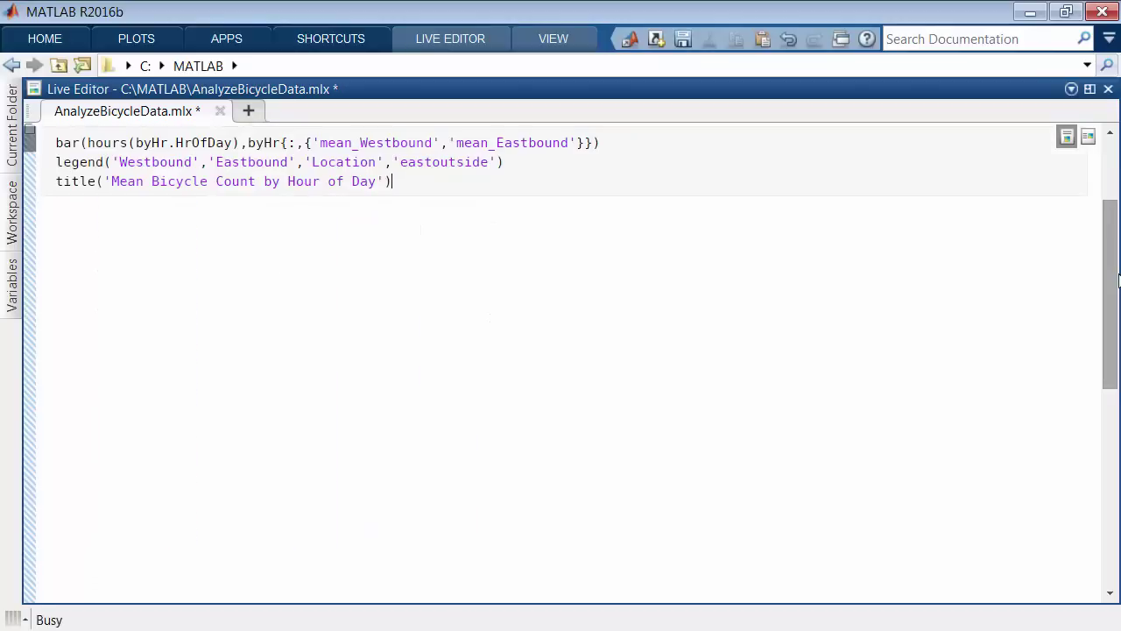
scroll(1117, 307, "down", 3)
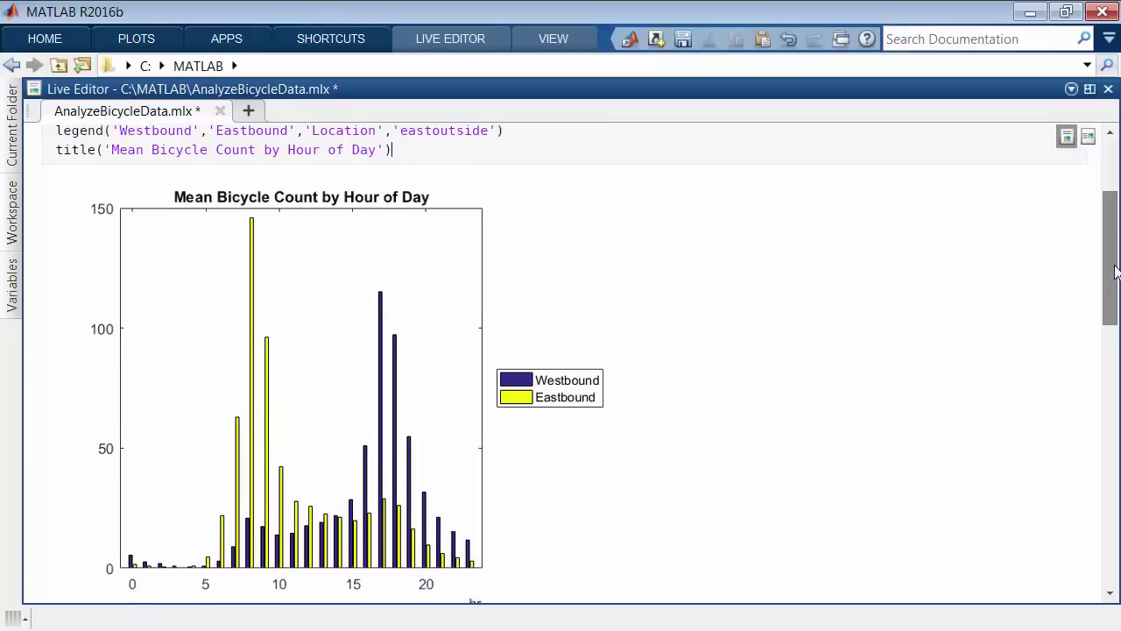